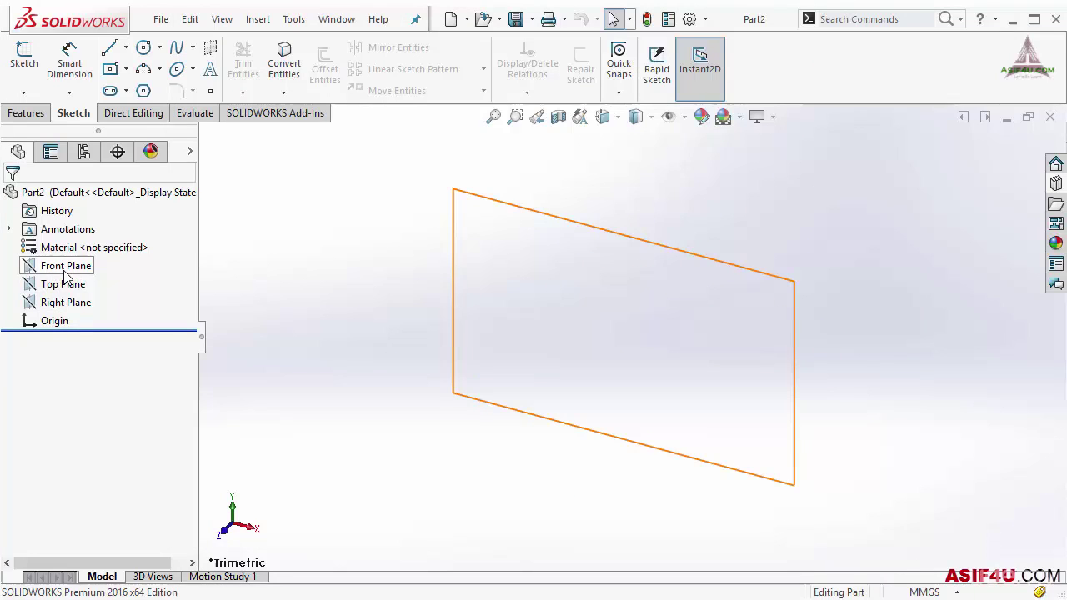
# Start a new sketch on the Front Plane.
pyautogui.rightClick(67, 265)
pyautogui.click(75, 245)
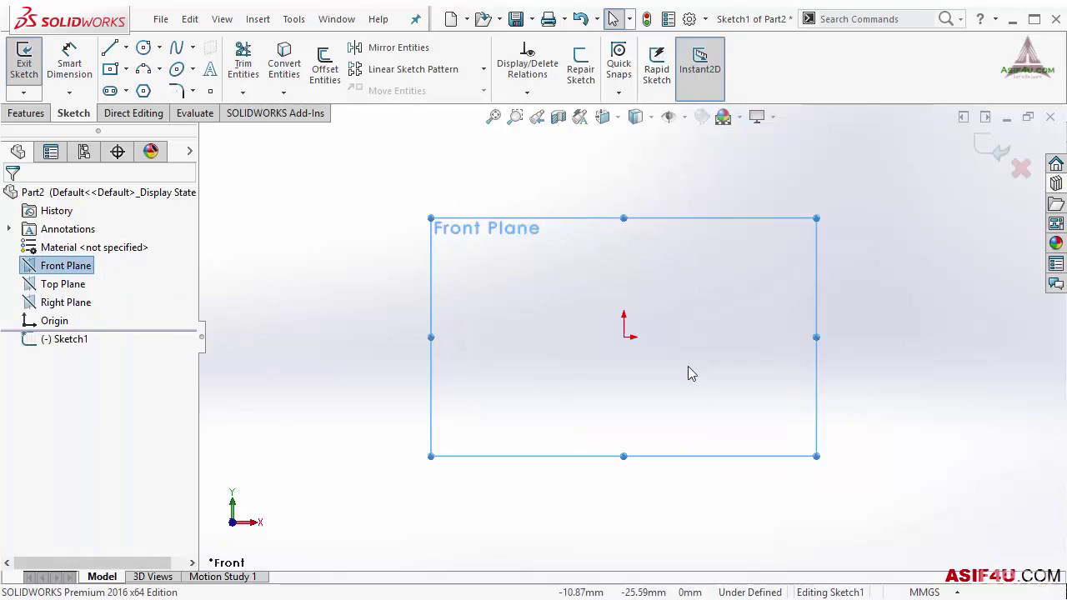
pyautogui.click(318, 328)
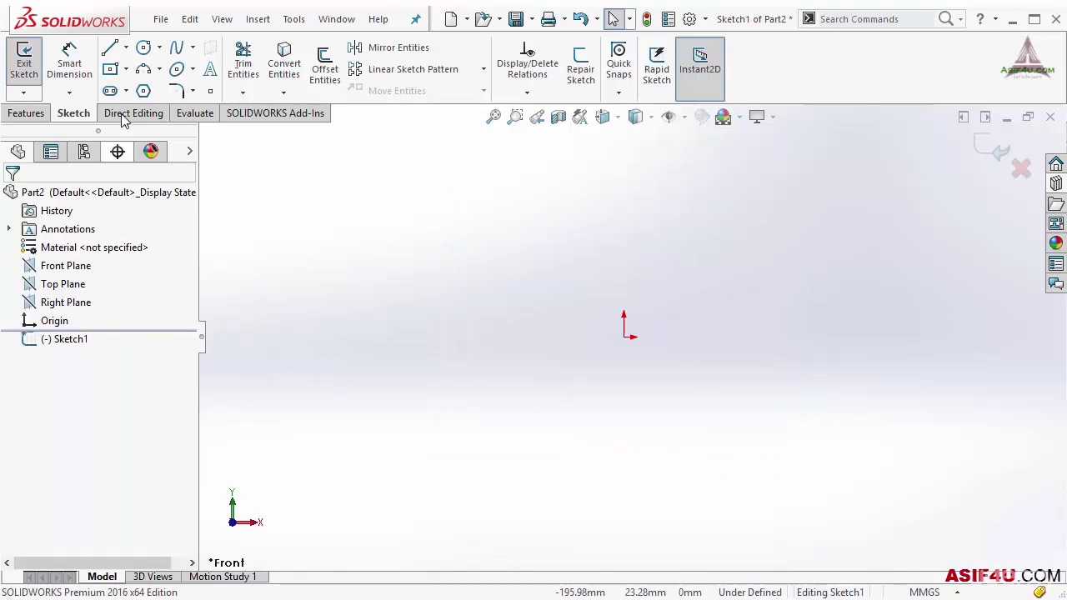
# Draw a center rectangle anchored at the origin, with construction centerlines.
pyautogui.click(111, 70)
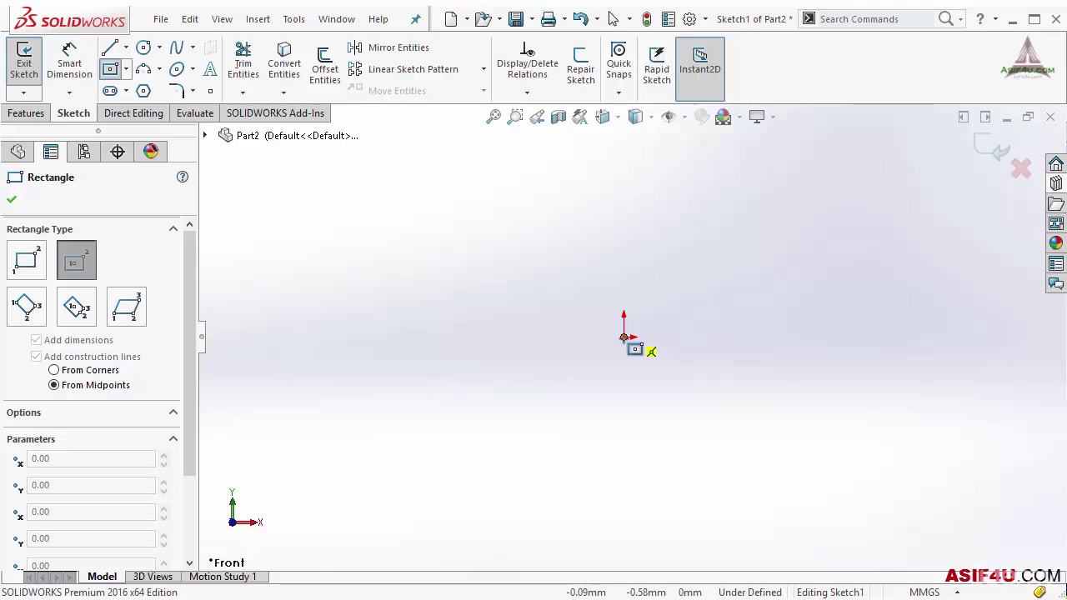
pyautogui.click(624, 338)
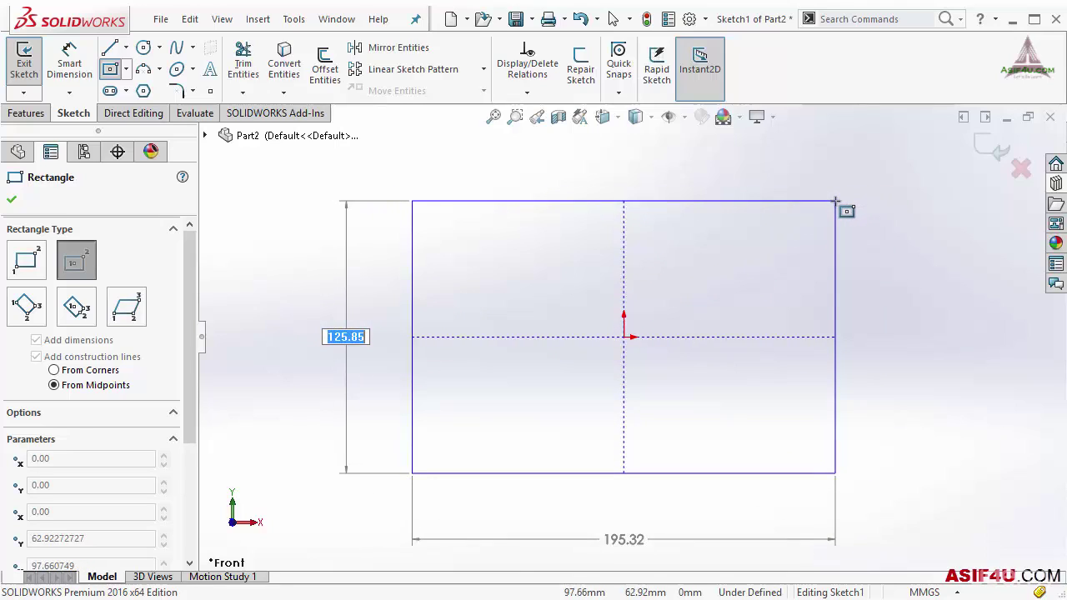
pyautogui.click(834, 201)
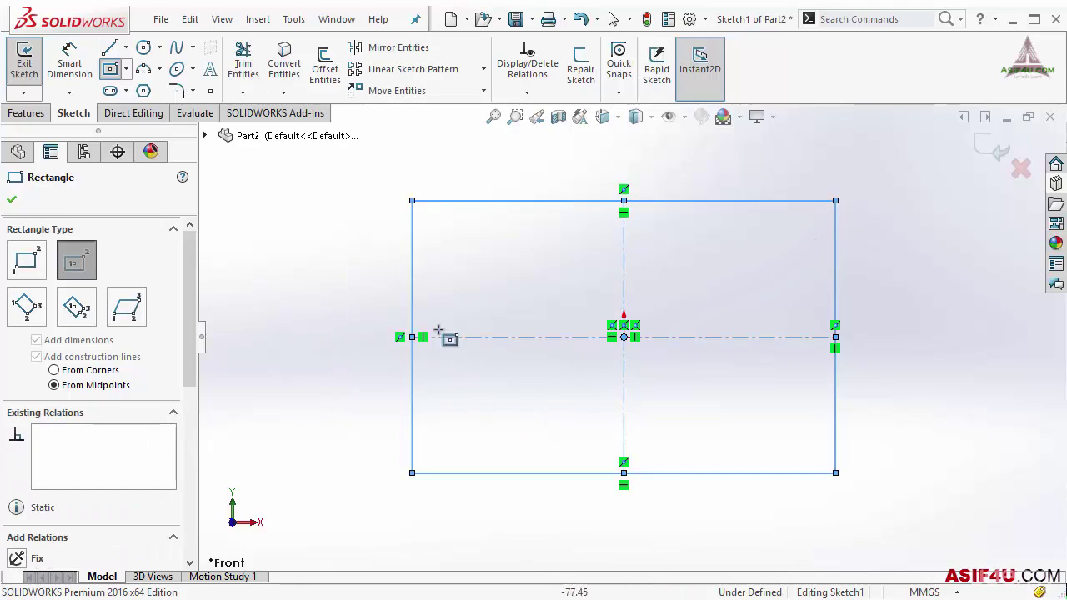
# Dimension the rectangle's bottom edge 200 and right edge 150.
pyautogui.moveTo(474, 275); pyautogui.dragTo(477, 189, button='right')
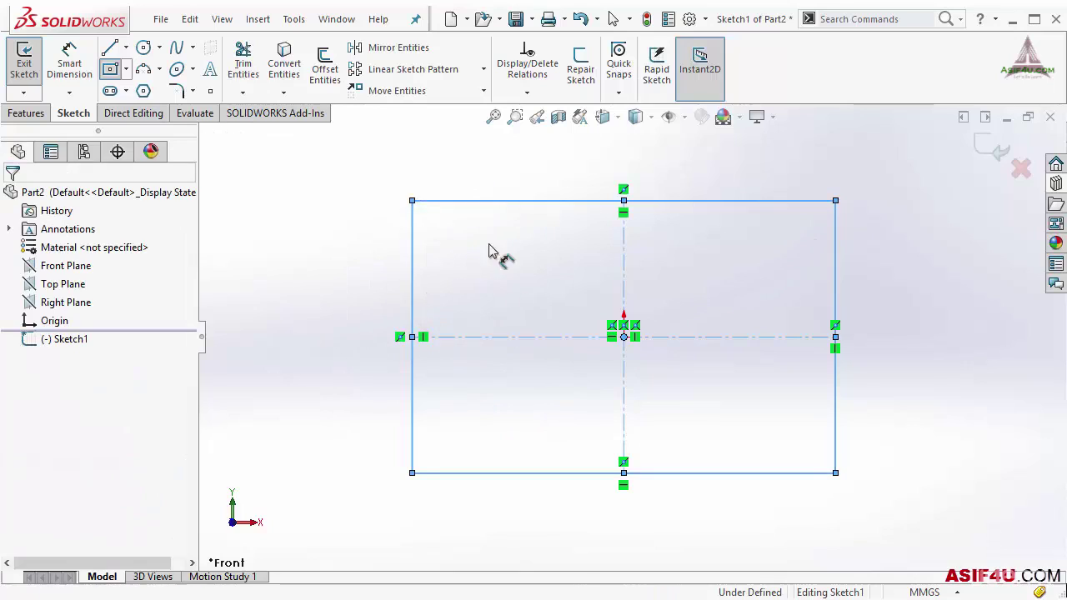
pyautogui.click(529, 472)
pyautogui.click(573, 514)
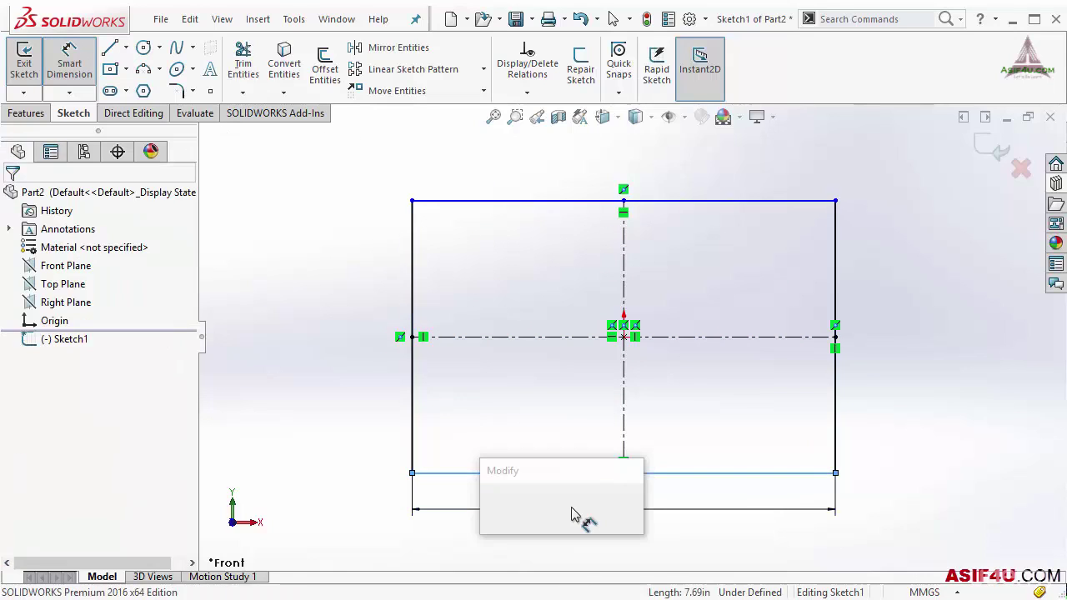
pyautogui.write('200')
pyautogui.press('Return')
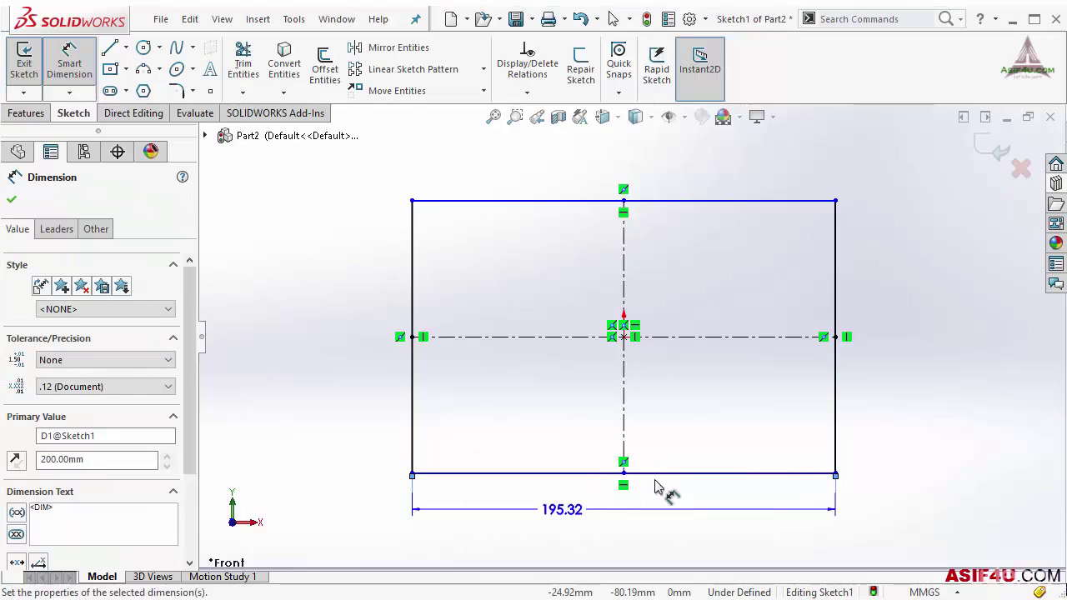
pyautogui.click(836, 429)
pyautogui.click(904, 337)
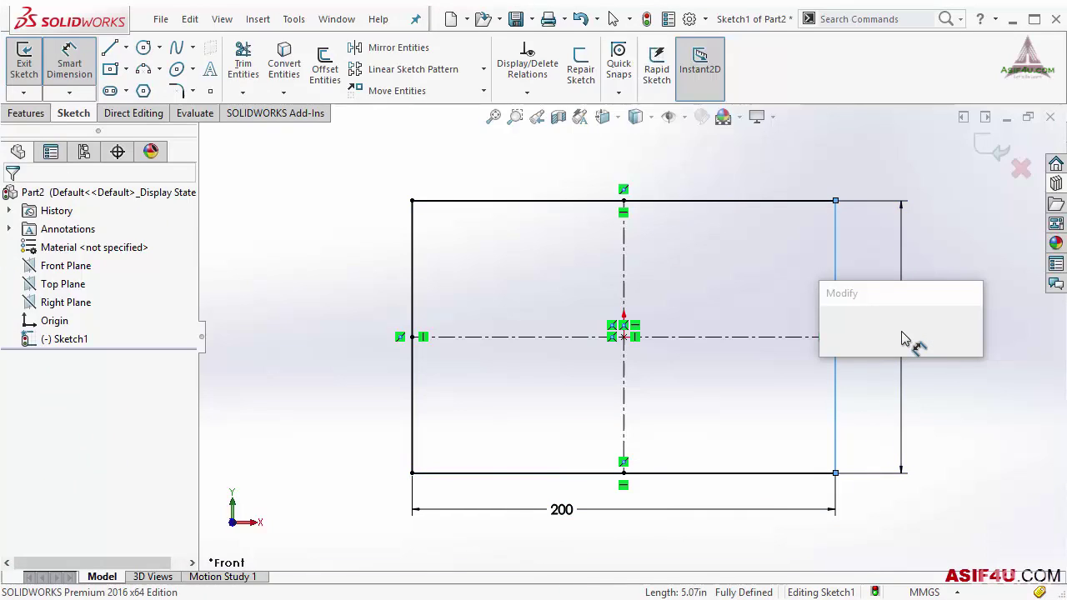
pyautogui.write('150')
pyautogui.press('Return')
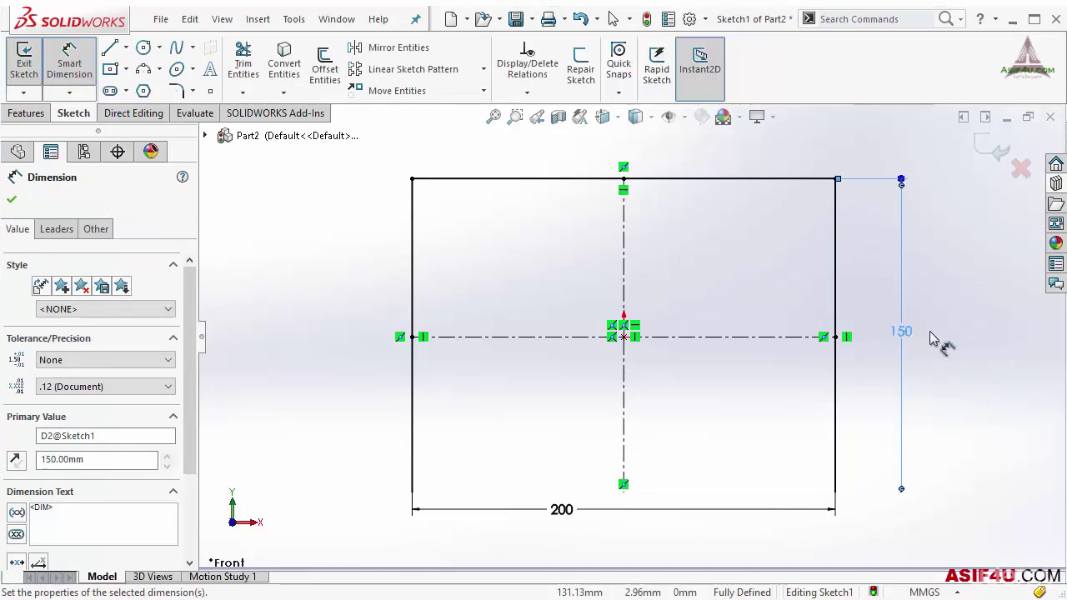
# Change the rectangle's height dimension from 150 to 125.
pyautogui.click(976, 354)
pyautogui.press('f')
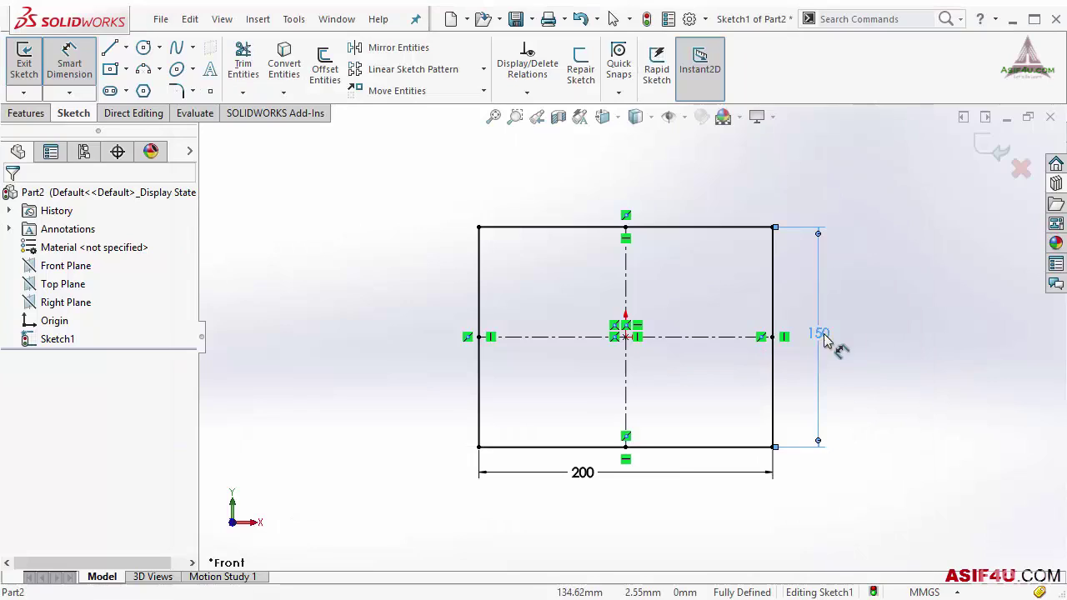
pyautogui.click(824, 343)
pyautogui.write('125')
pyautogui.press('Return')
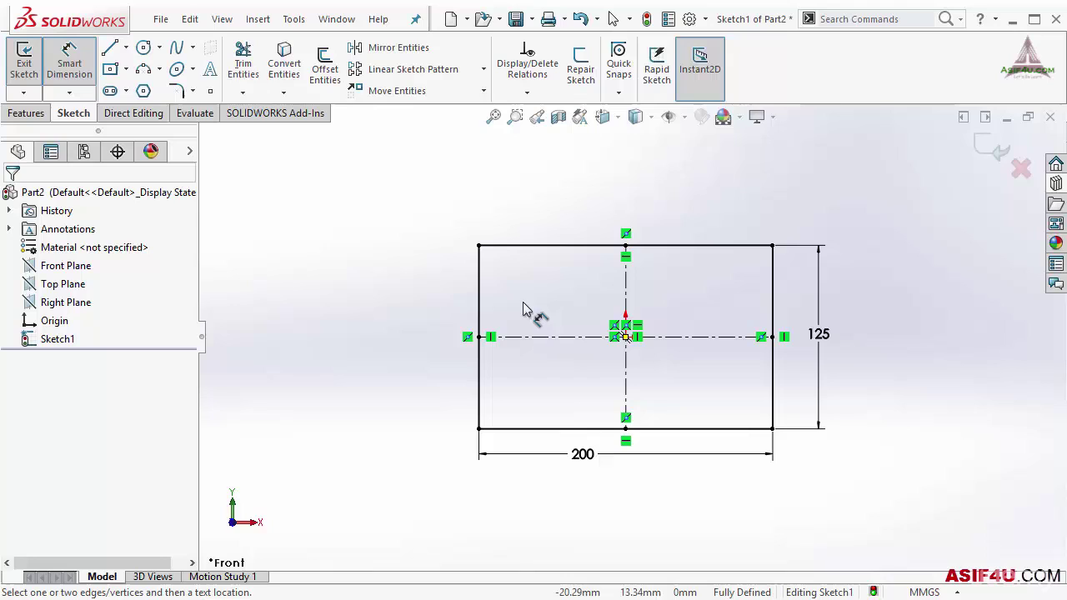
# Draw two circles above the rectangle.
pyautogui.click(144, 49)
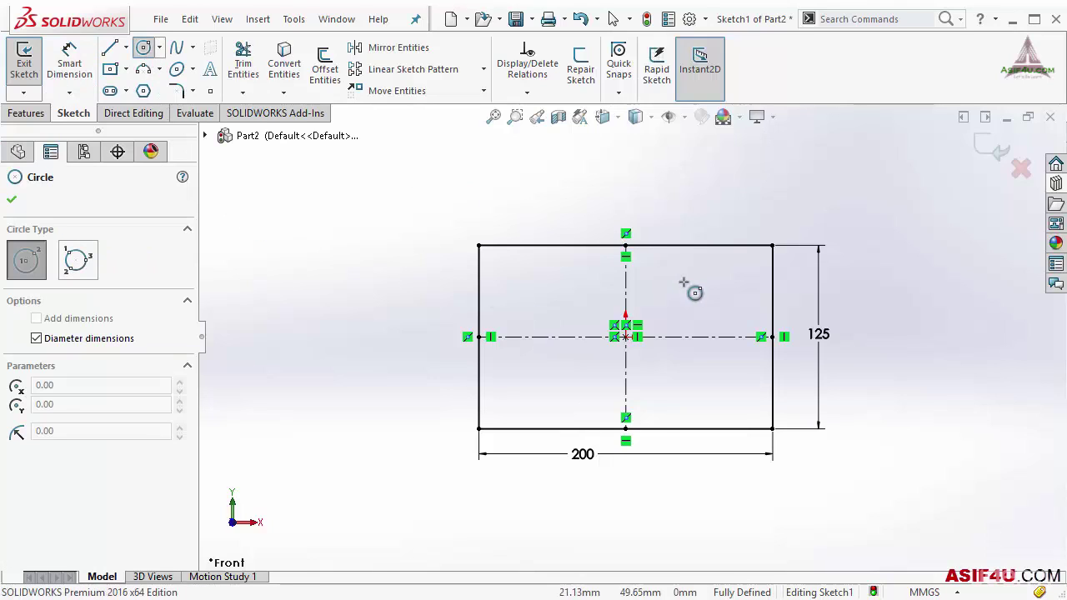
pyautogui.click(689, 198)
pyautogui.click(715, 225)
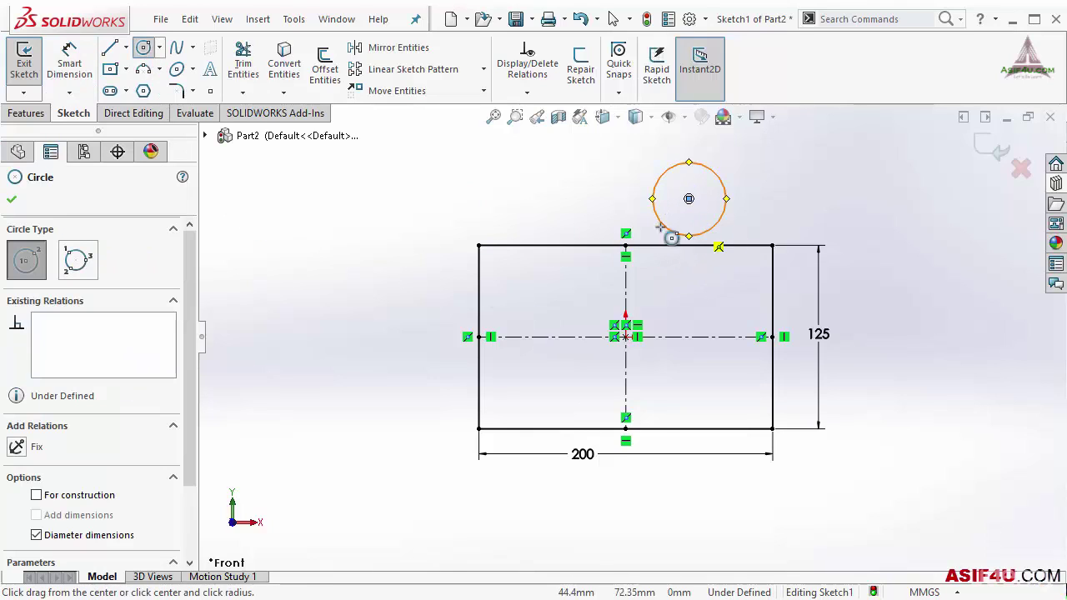
pyautogui.click(525, 172)
pyautogui.click(546, 200)
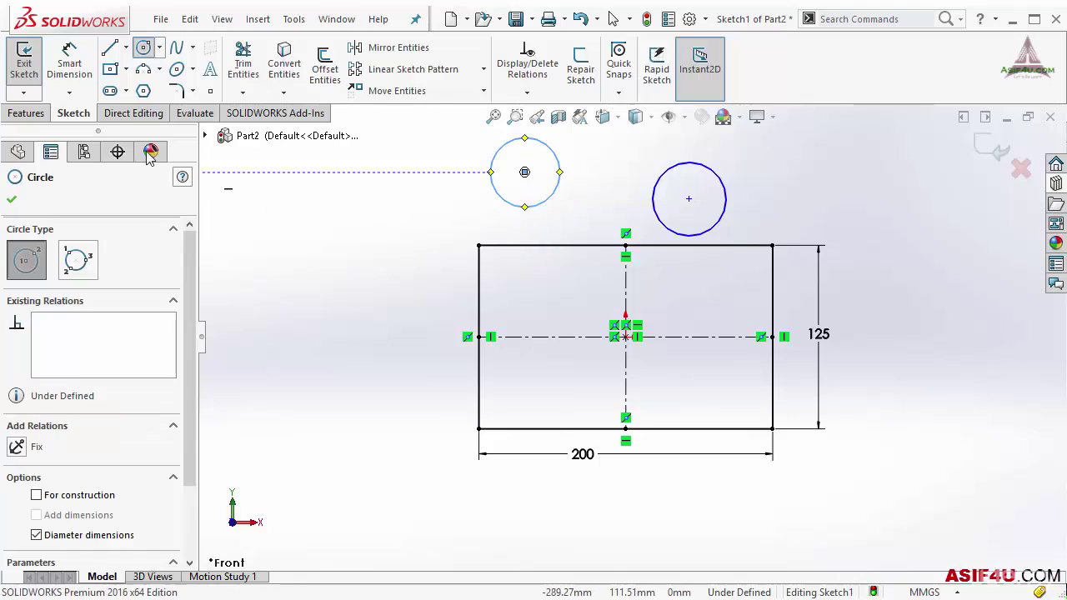
pyautogui.click(142, 48)
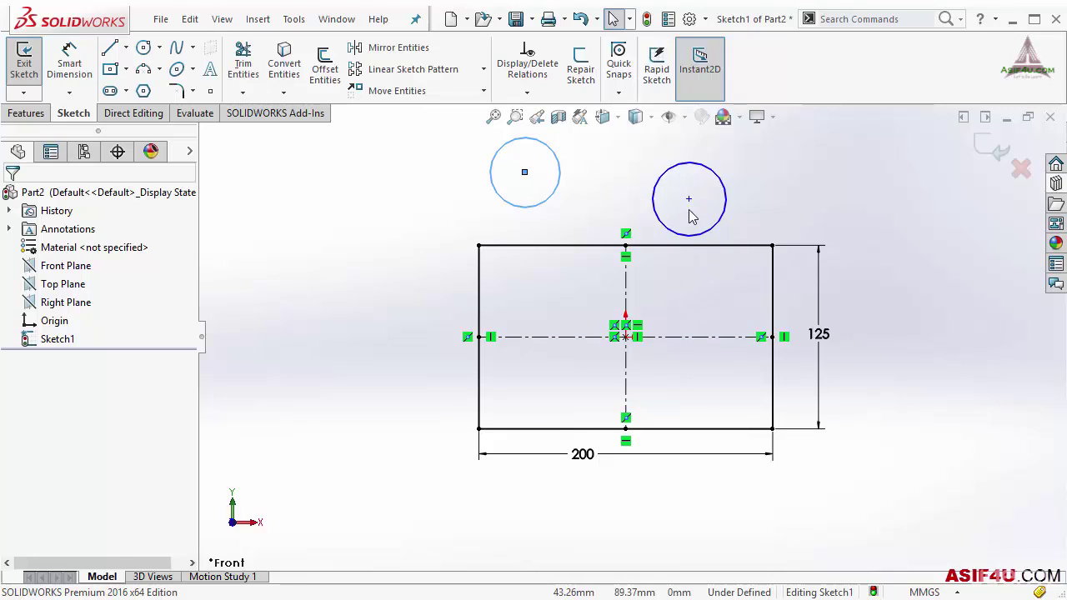
# Drag the right circle's centre onto the horizontal centreline and delete the upper-left circle.
pyautogui.click(688, 340)
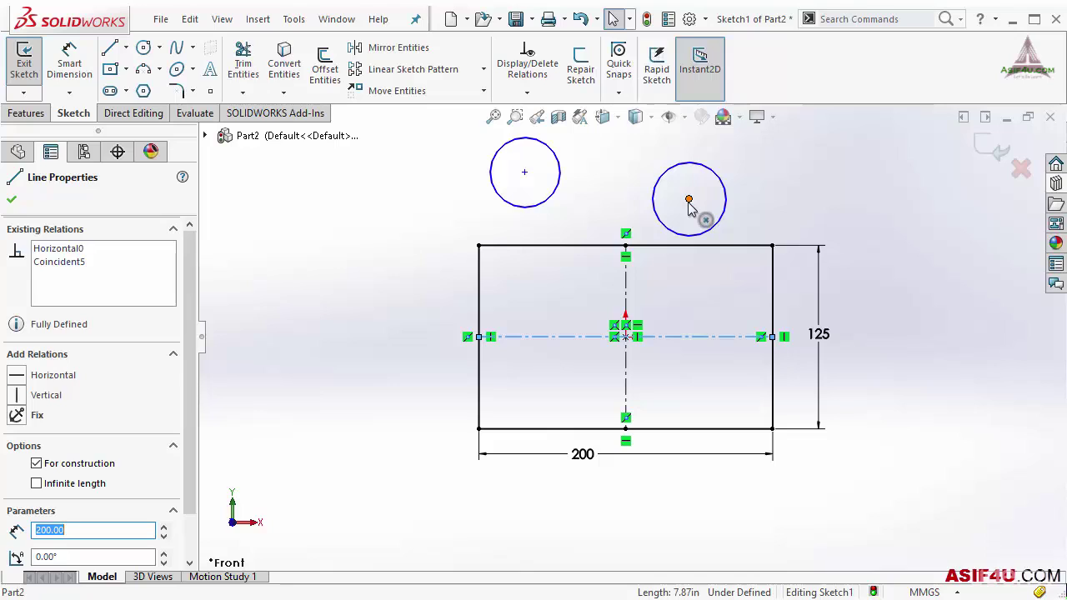
pyautogui.keyDown('ctrl'); pyautogui.click(688, 200); pyautogui.keyUp('ctrl')
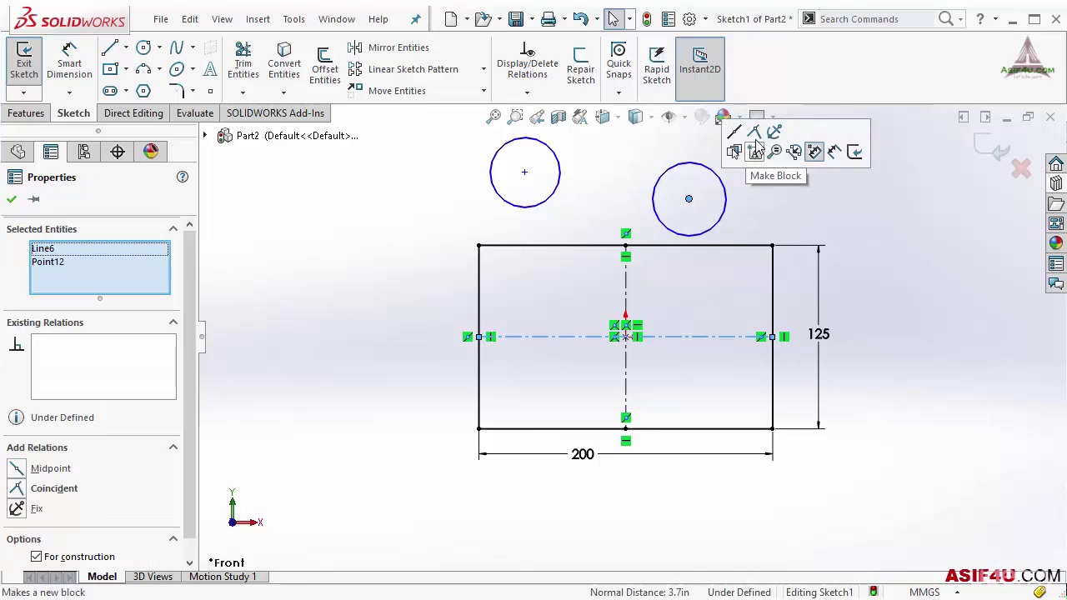
pyautogui.click(781, 207)
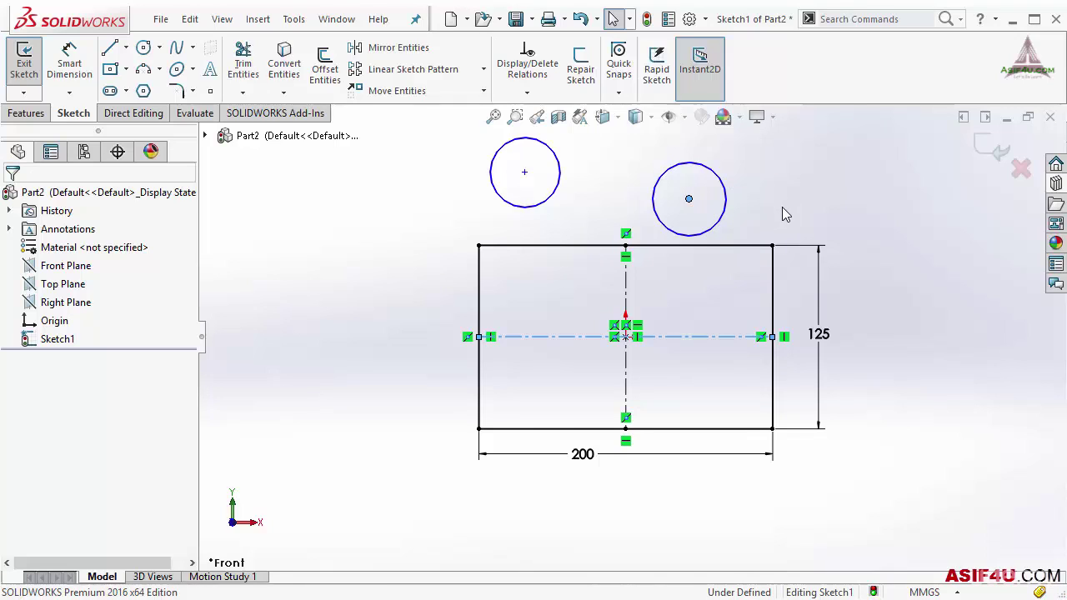
pyautogui.moveTo(690, 200); pyautogui.dragTo(709, 344)
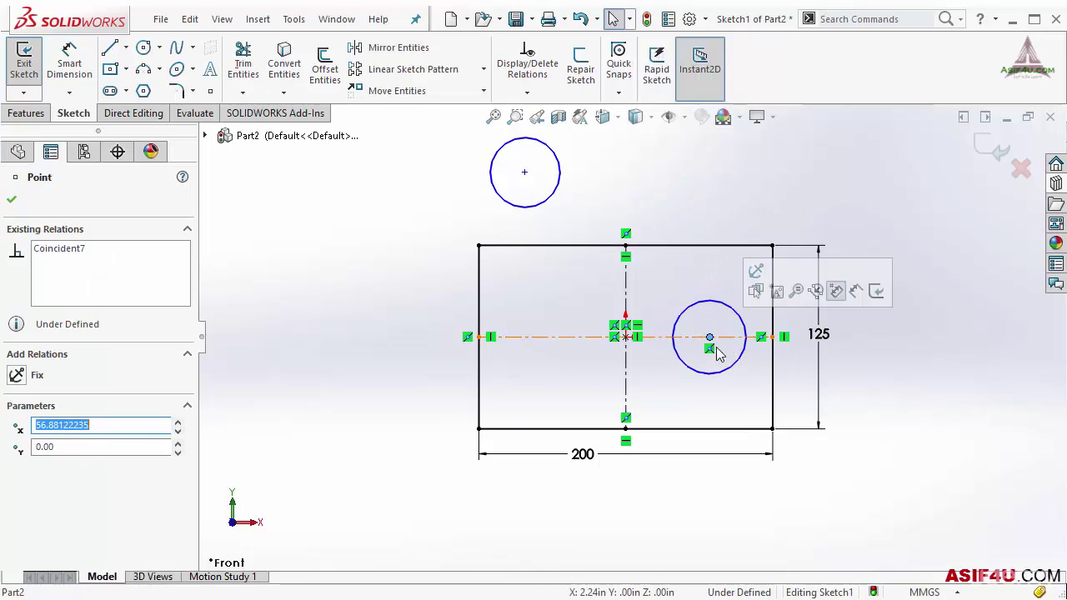
pyautogui.click(639, 206)
pyautogui.click(556, 192)
pyautogui.press('Delete')
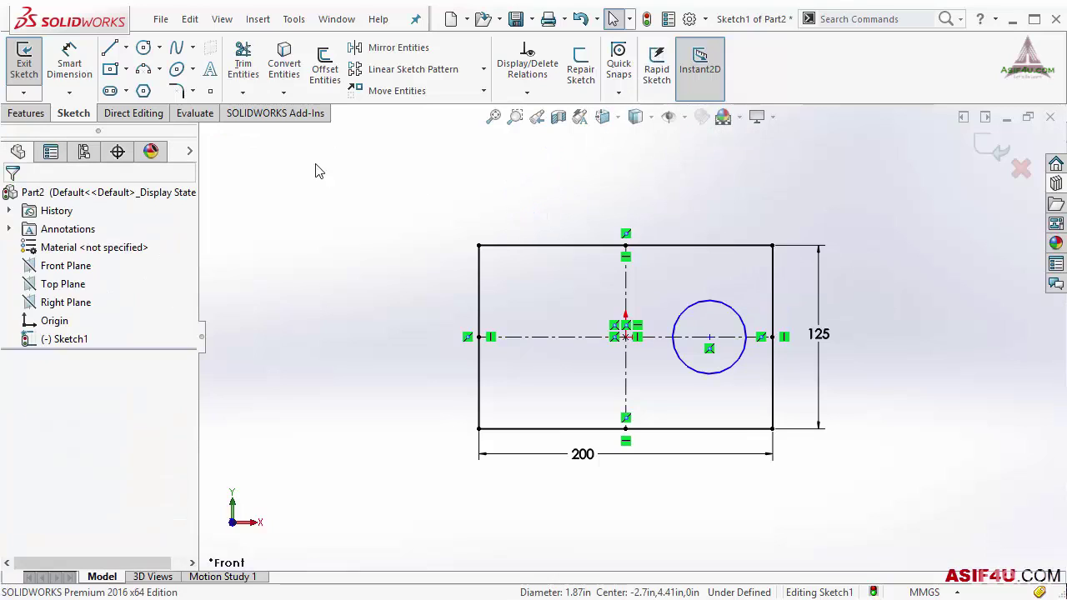
# Draw a circle centred on the horizontal centreline, left of the origin.
pyautogui.click(144, 48)
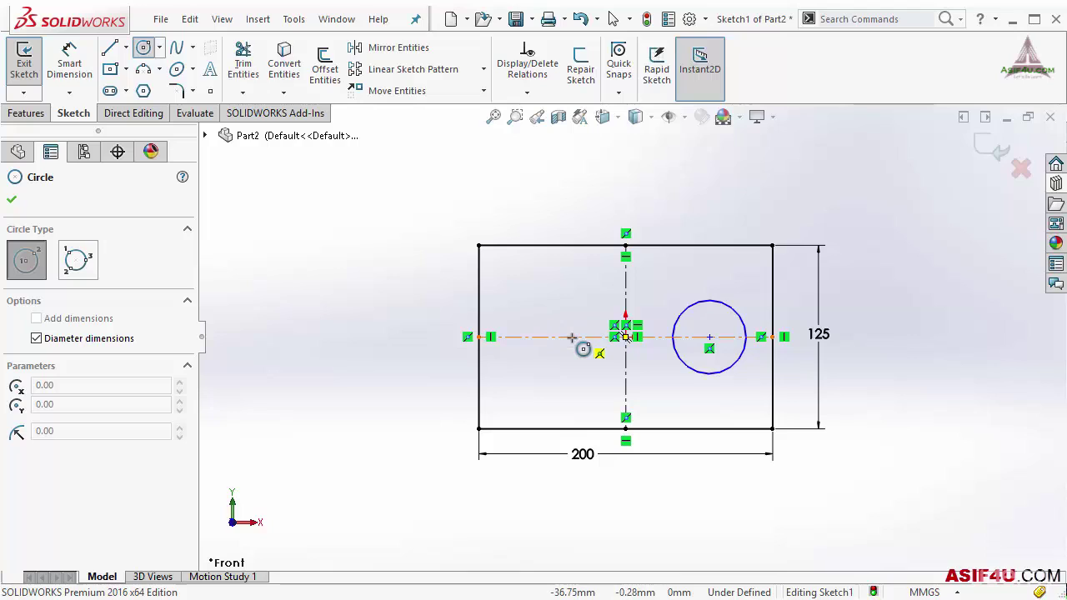
pyautogui.click(571, 336)
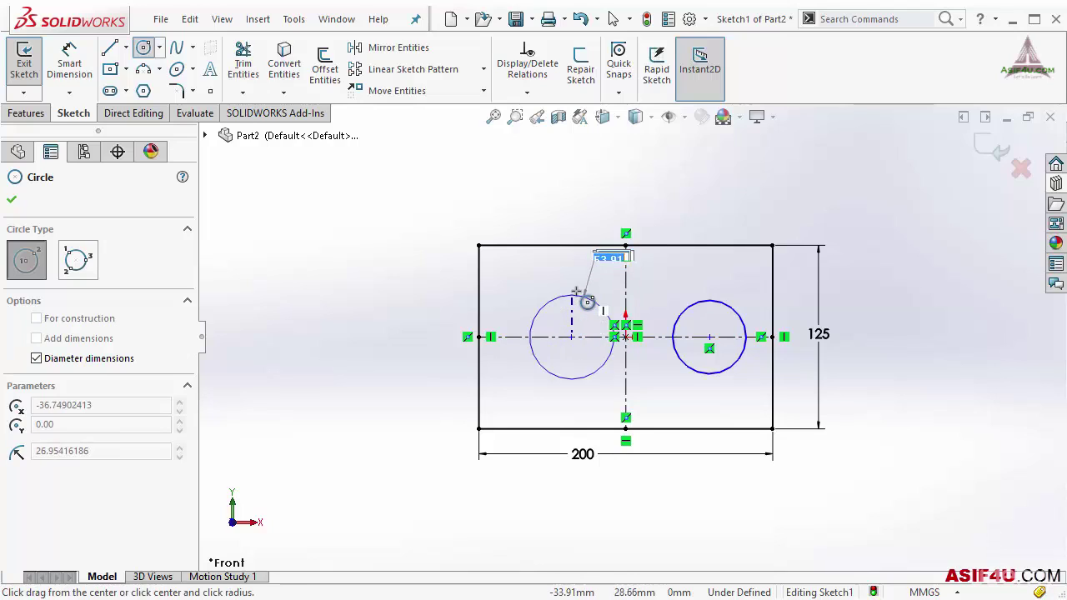
pyautogui.click(576, 301)
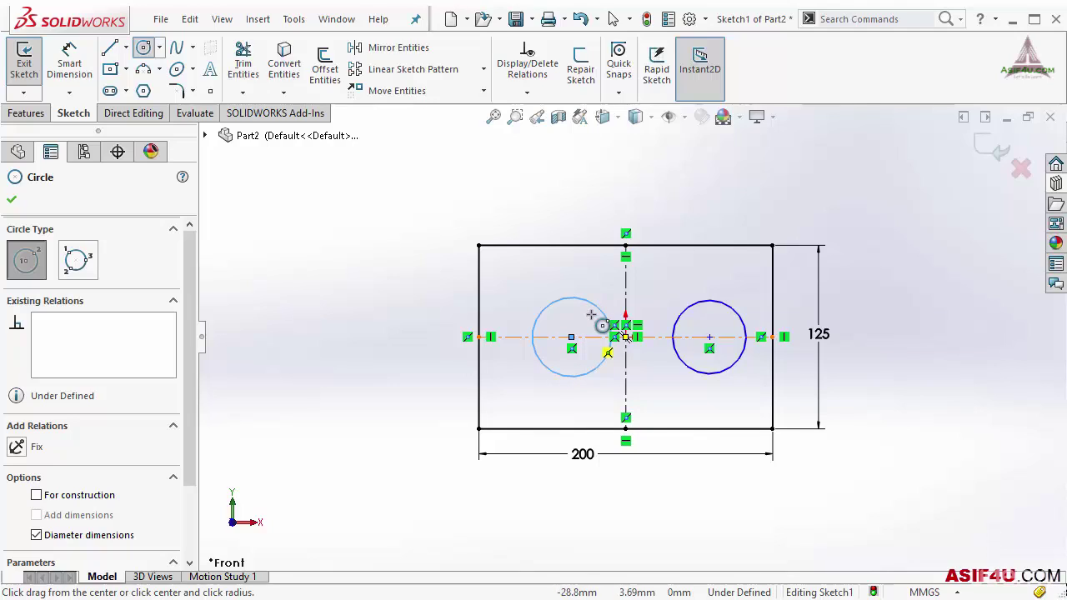
# End the Circle tool and add an Equal relation between the two circles.
pyautogui.rightClick(530, 197)
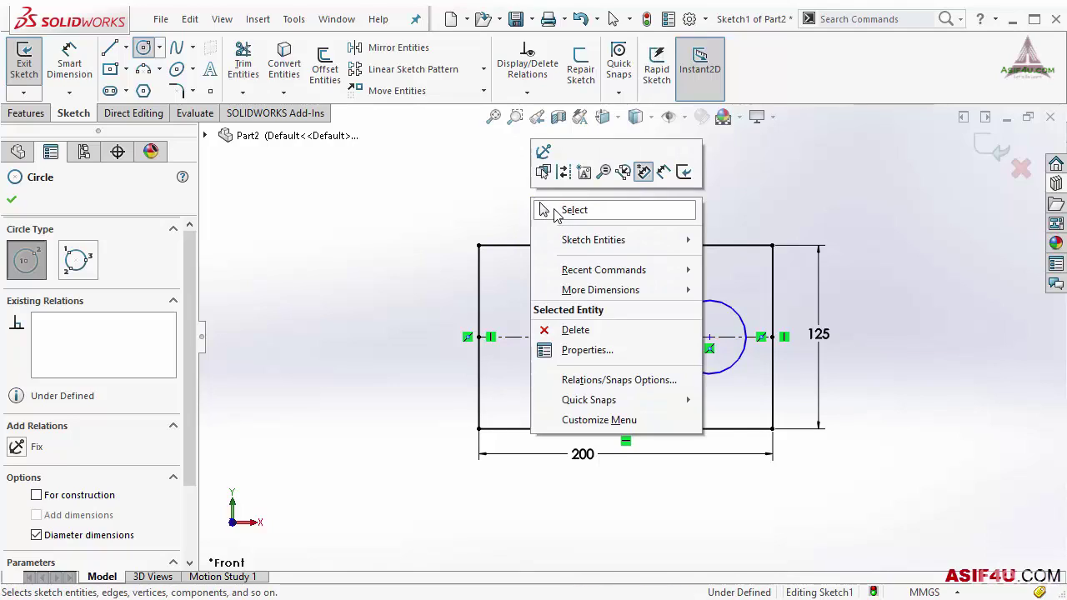
pyautogui.click(585, 211)
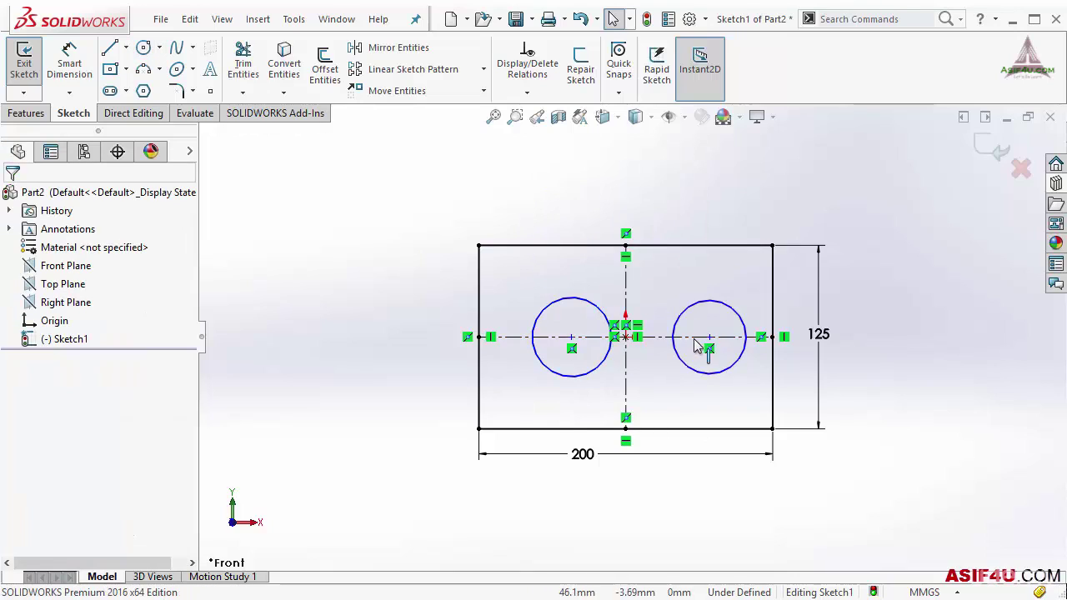
pyautogui.scroll(-3, 697, 345)
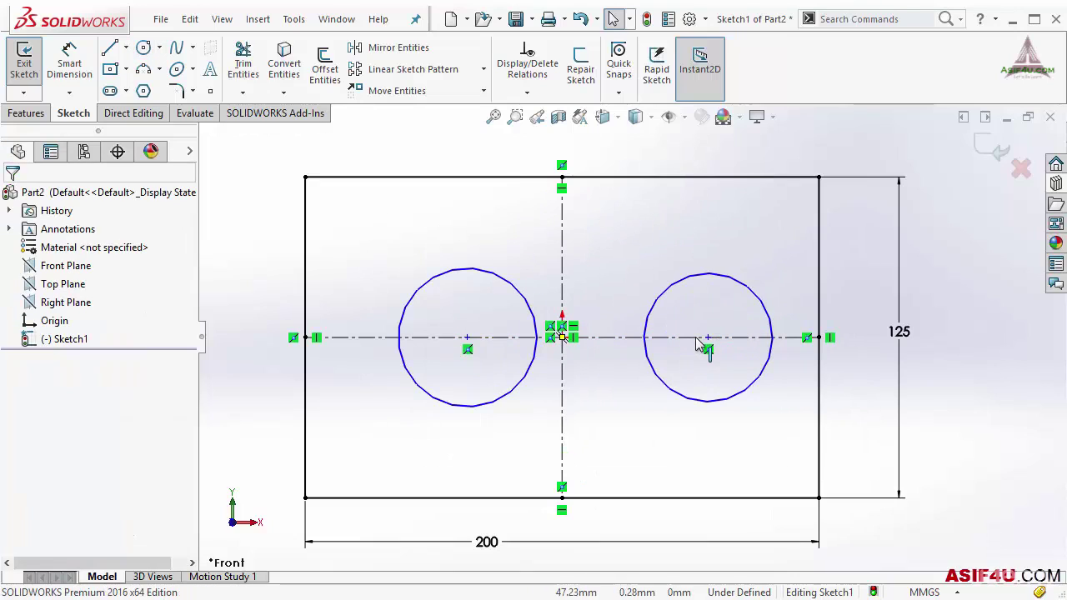
pyautogui.click(718, 282)
pyautogui.keyDown('ctrl'); pyautogui.click(515, 290); pyautogui.keyUp('ctrl')
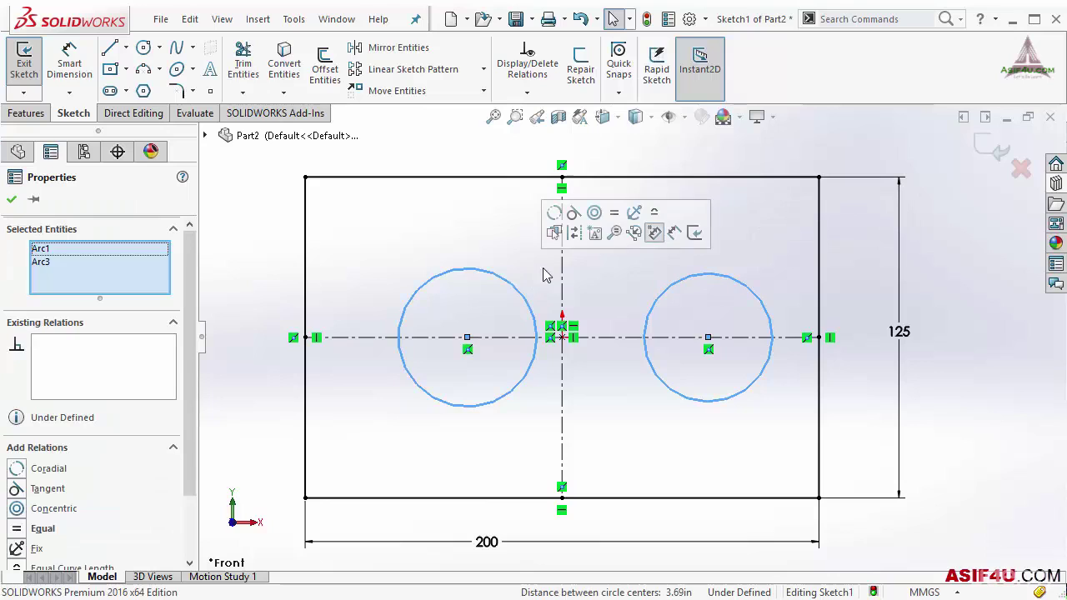
pyautogui.click(614, 213)
pyautogui.click(619, 274)
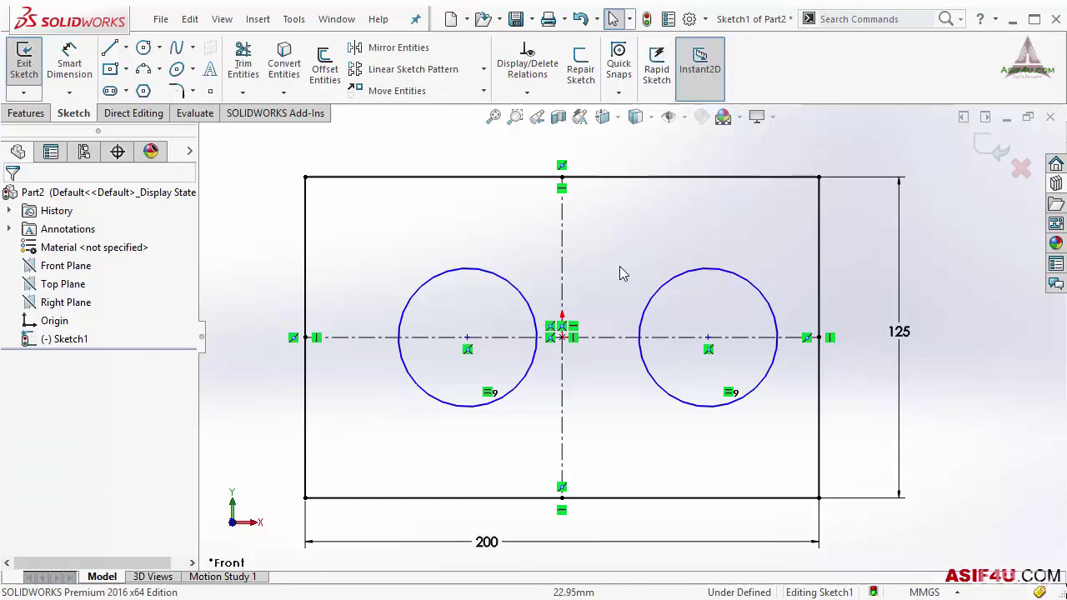
pyautogui.moveTo(619, 274); pyautogui.dragTo(622, 204, button='right')
# Dimension the right circle's diameter to 50 mm.
pyautogui.click(765, 288)
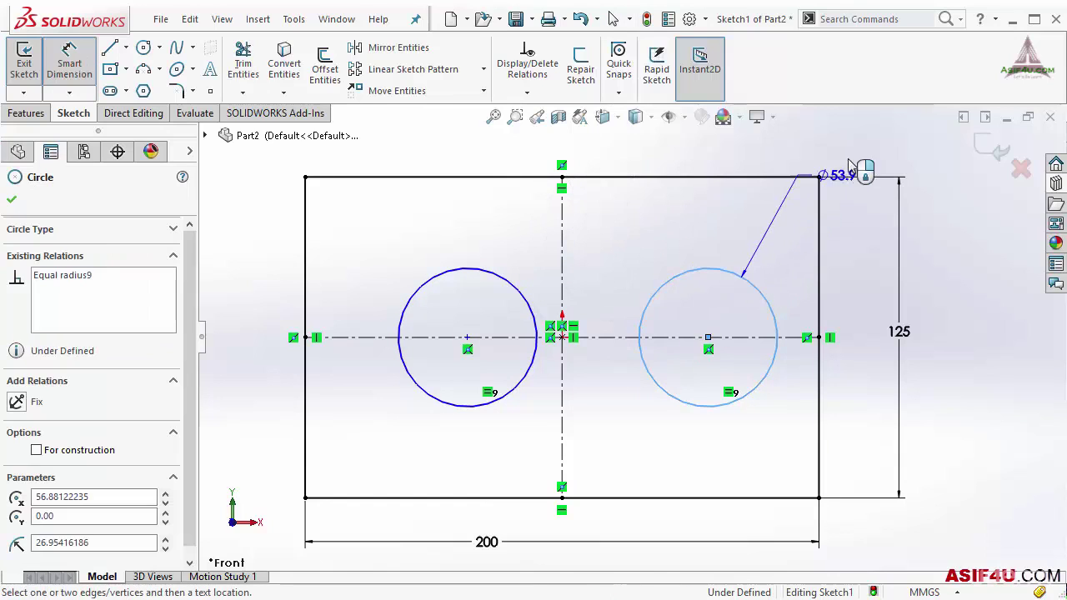
pyautogui.click(850, 163)
pyautogui.press('Return')
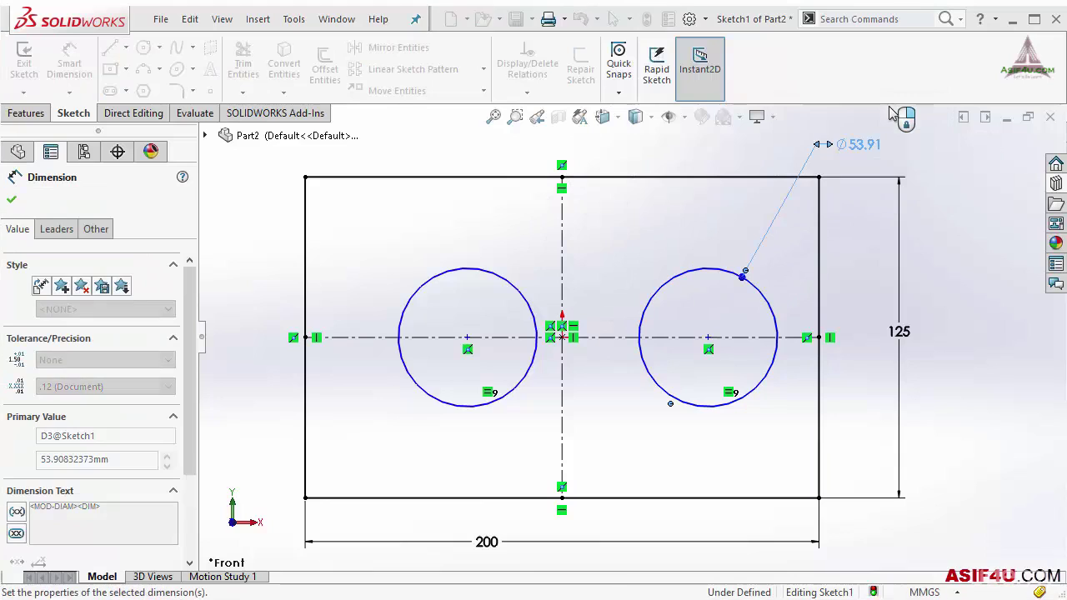
pyautogui.click(994, 287)
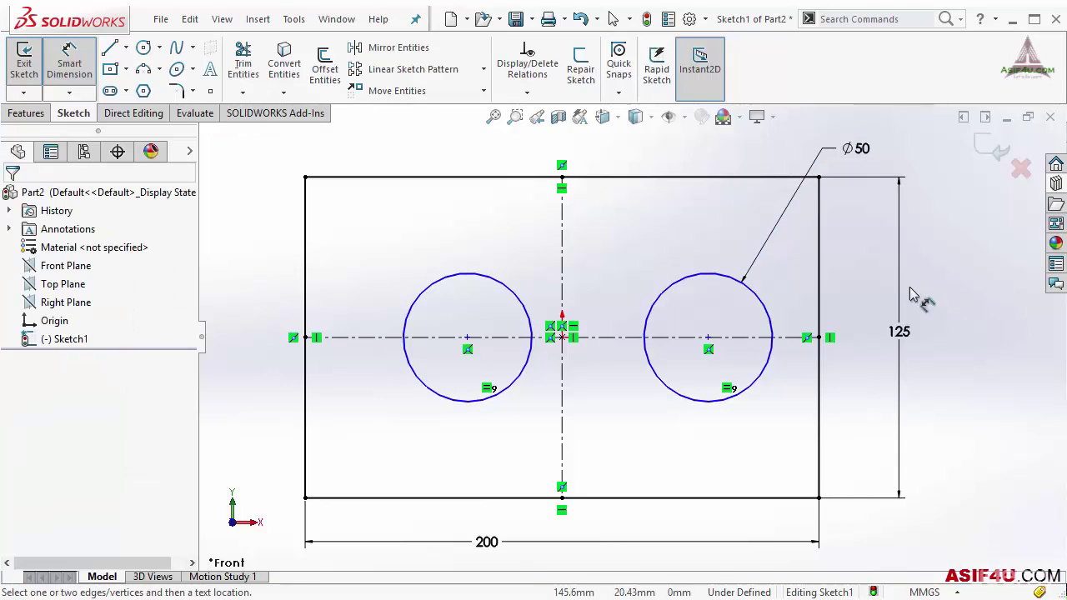
# Place the right circle's centre 45 mm from the vertical centerline.
pyautogui.click(738, 281)
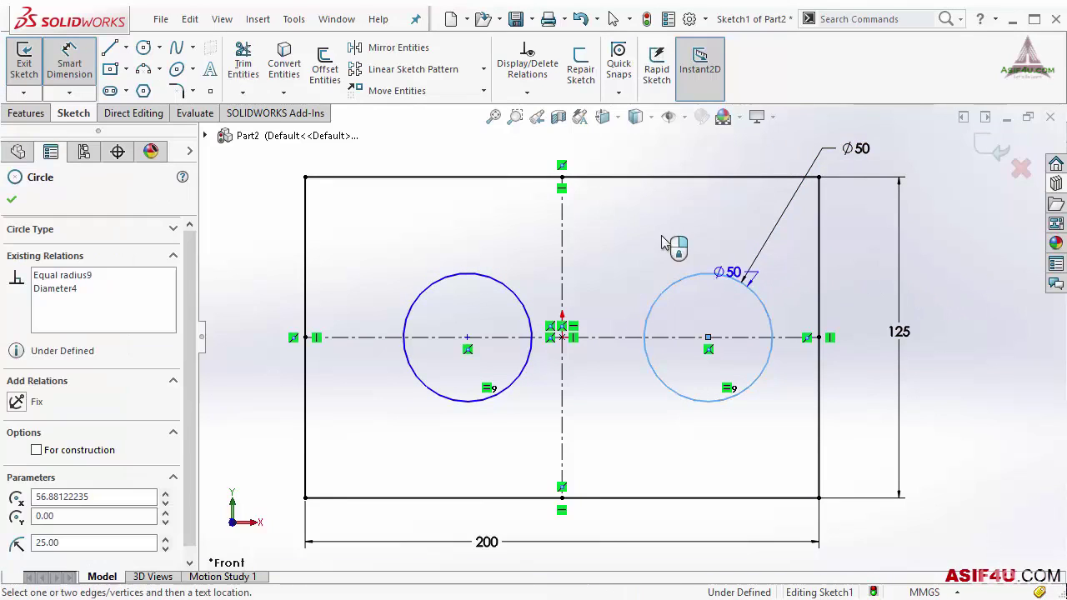
pyautogui.click(563, 237)
pyautogui.click(623, 157)
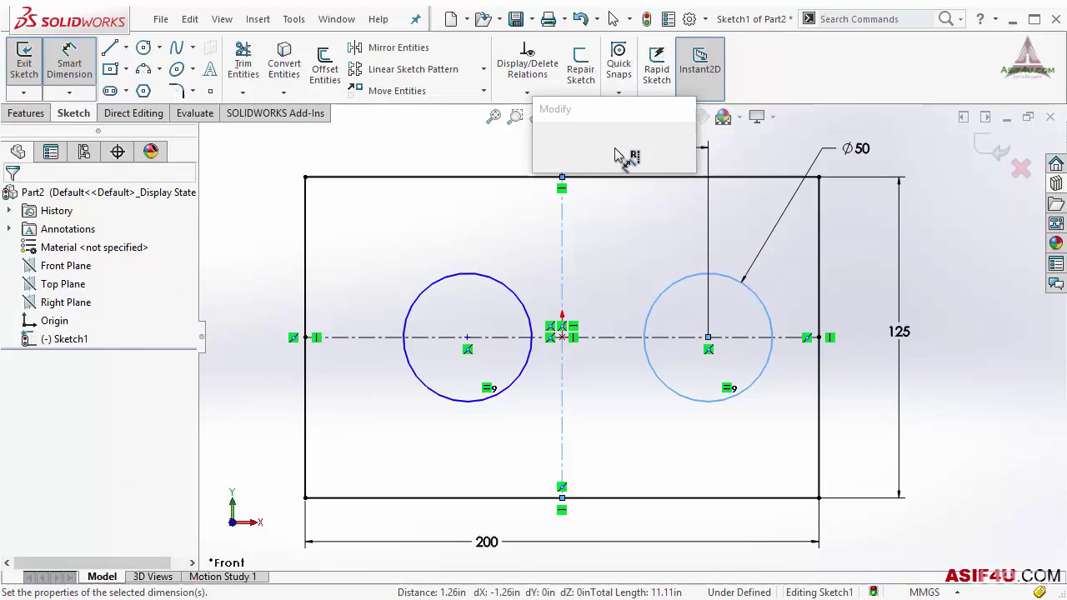
pyautogui.write('45')
pyautogui.press('Return')
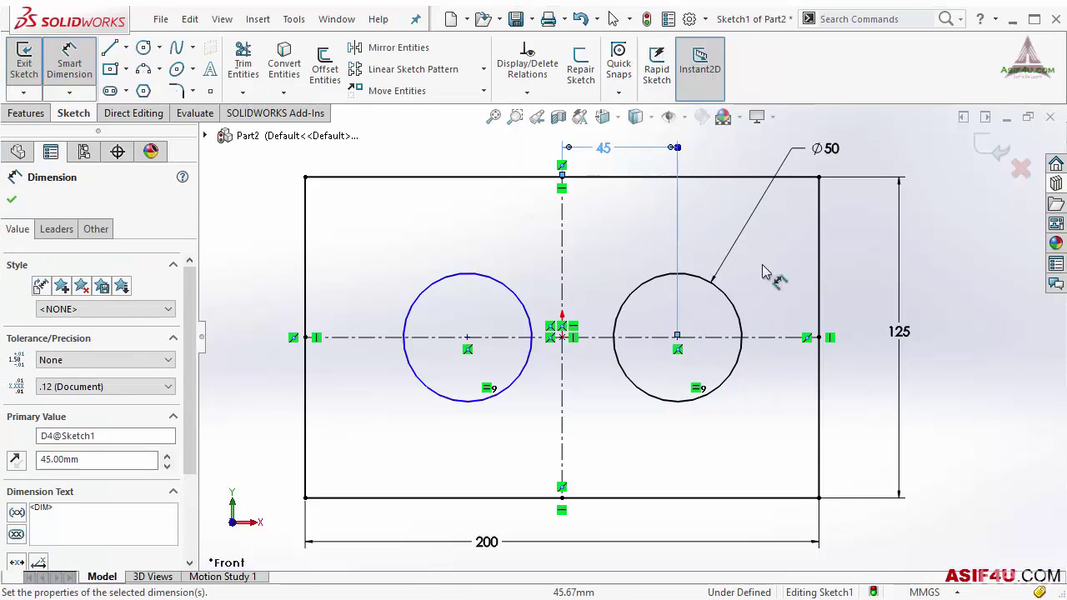
pyautogui.press('Escape')
pyautogui.press('Return')
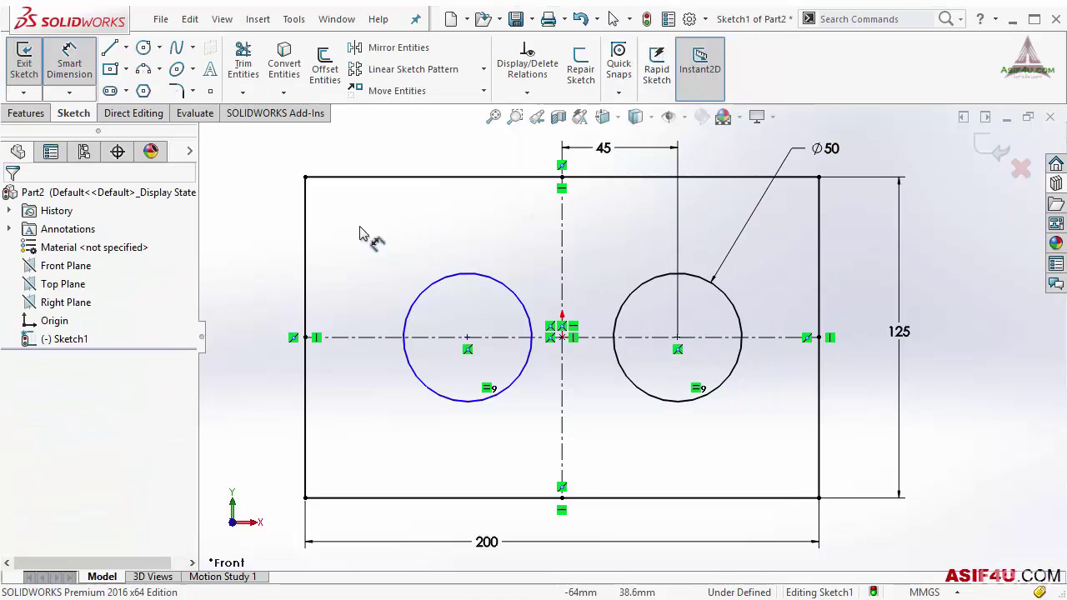
# Dimension the left circle's centre 45 mm left of the vertical centerline.
pyautogui.click(84, 71)
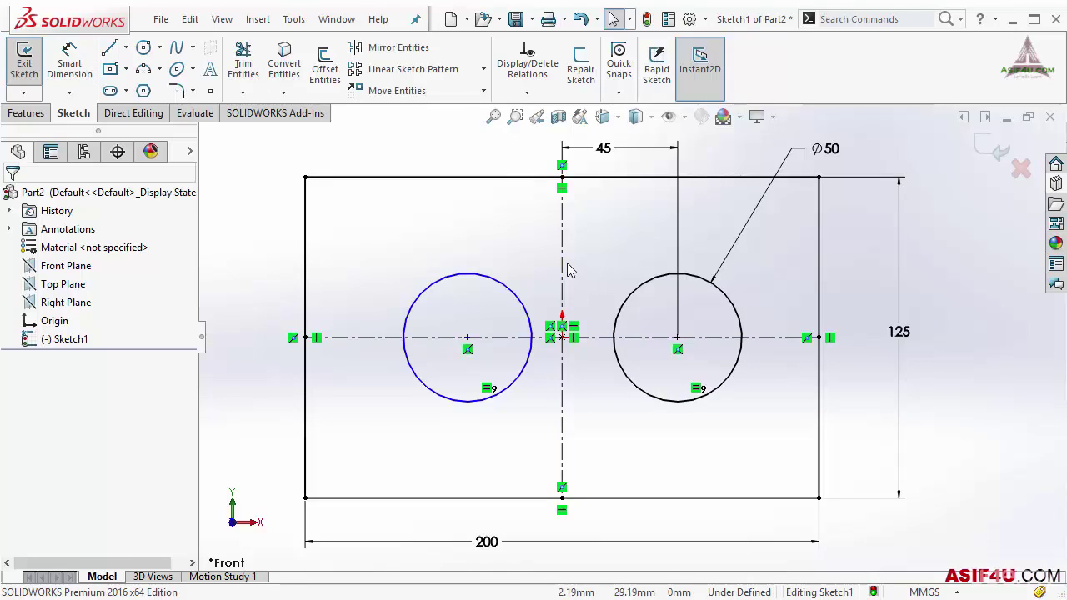
pyautogui.moveTo(467, 241); pyautogui.dragTo(467, 192, button='right')
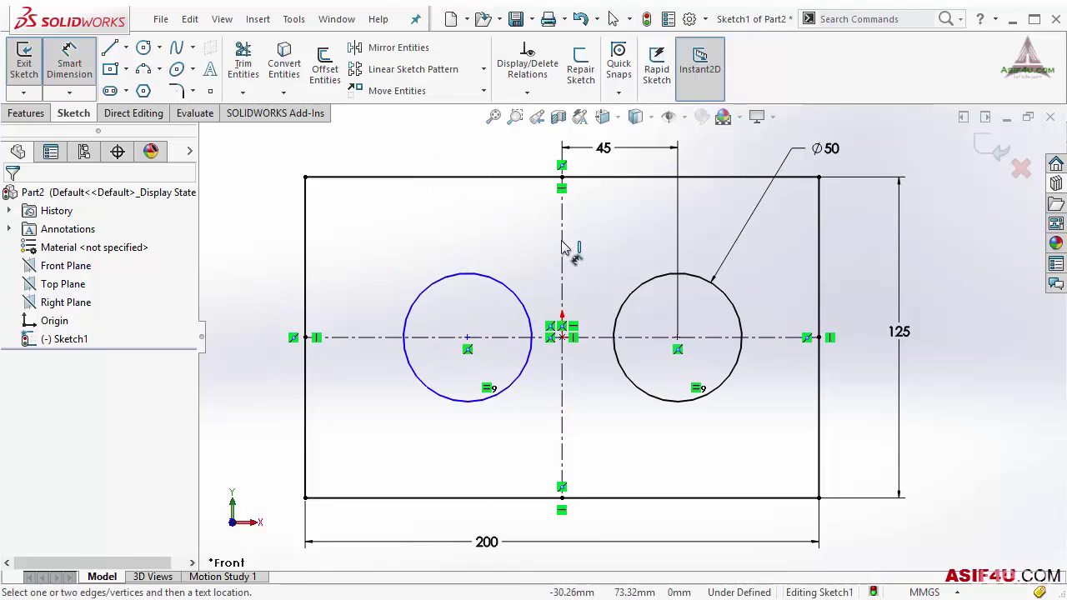
pyautogui.click(561, 256)
pyautogui.click(502, 270)
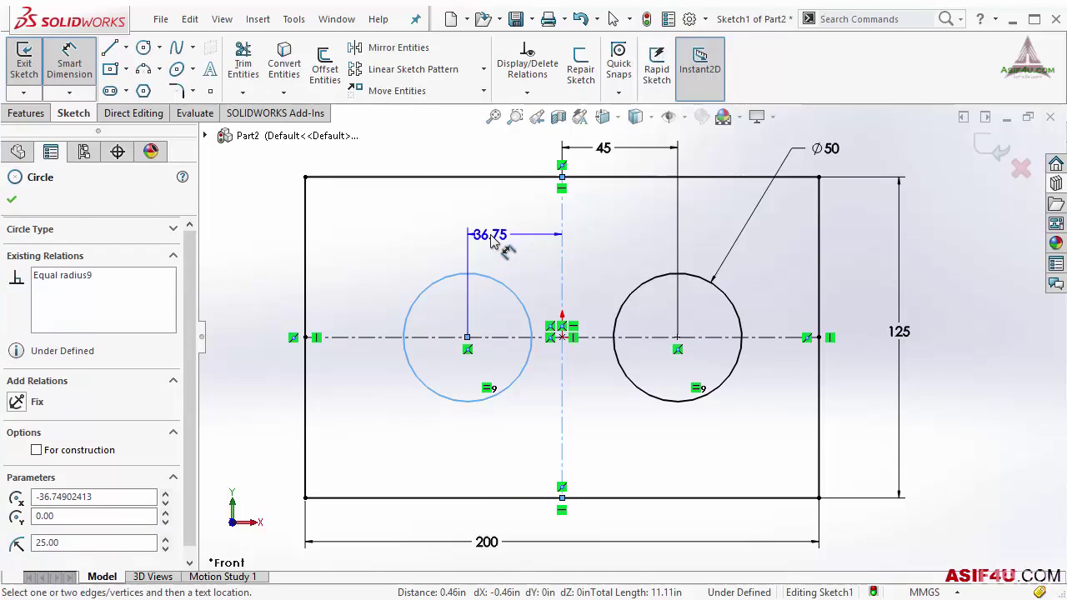
pyautogui.click(500, 240)
pyautogui.write('45')
pyautogui.press('Return')
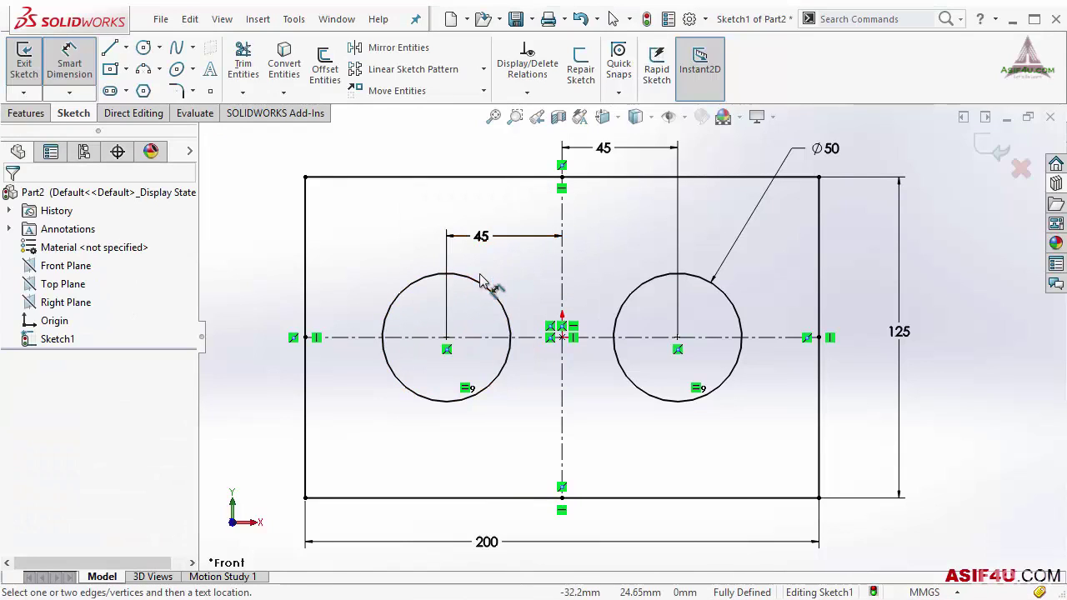
pyautogui.press('Escape')
# Delete the left 45 mm dimension and make both circle centres symmetric about the vertical centerline.
pyautogui.click(482, 246)
pyautogui.press('Delete')
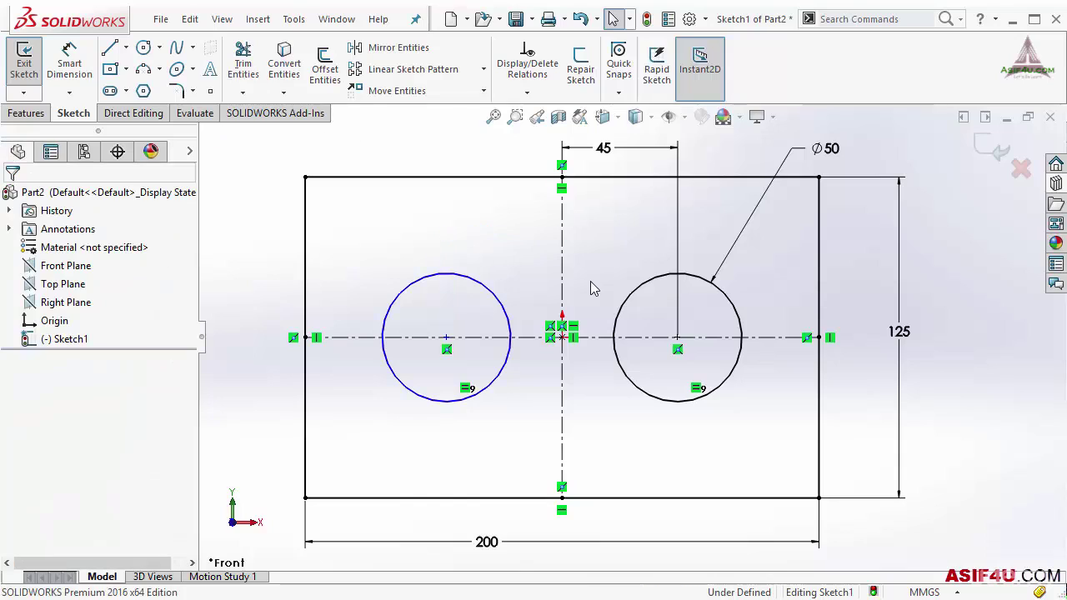
pyautogui.click(676, 340)
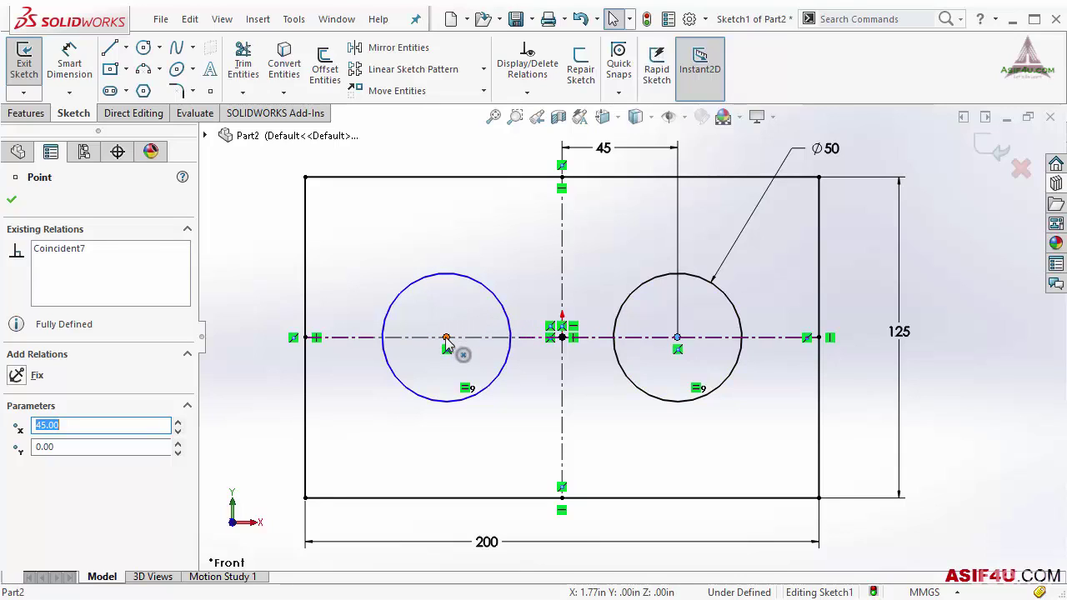
pyautogui.keyDown('ctrl'); pyautogui.click(447, 338); pyautogui.keyUp('ctrl')
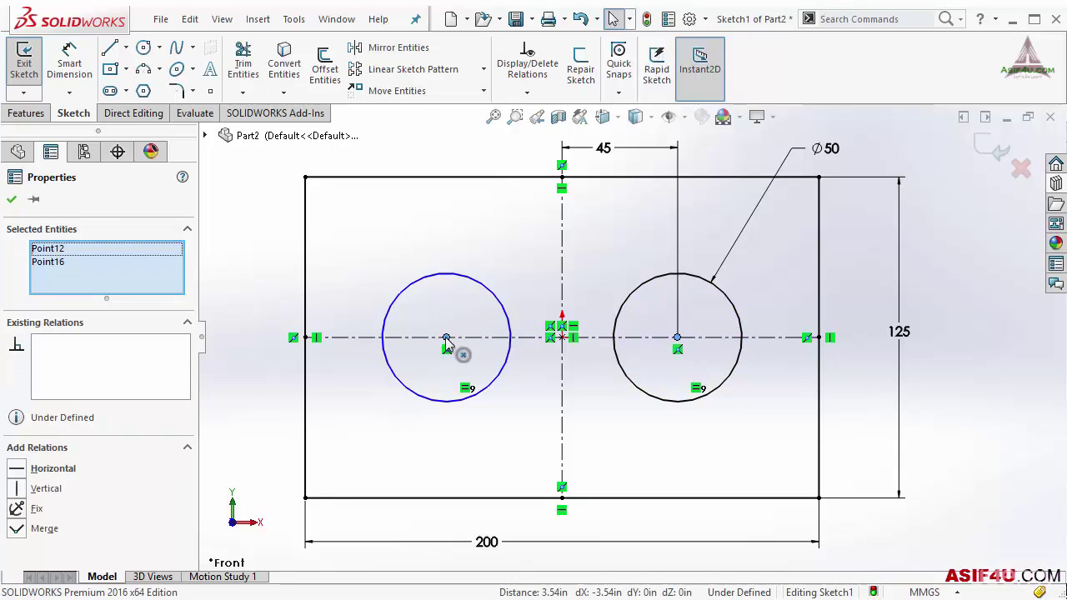
pyautogui.keyDown('ctrl'); pyautogui.click(565, 277); pyautogui.keyUp('ctrl')
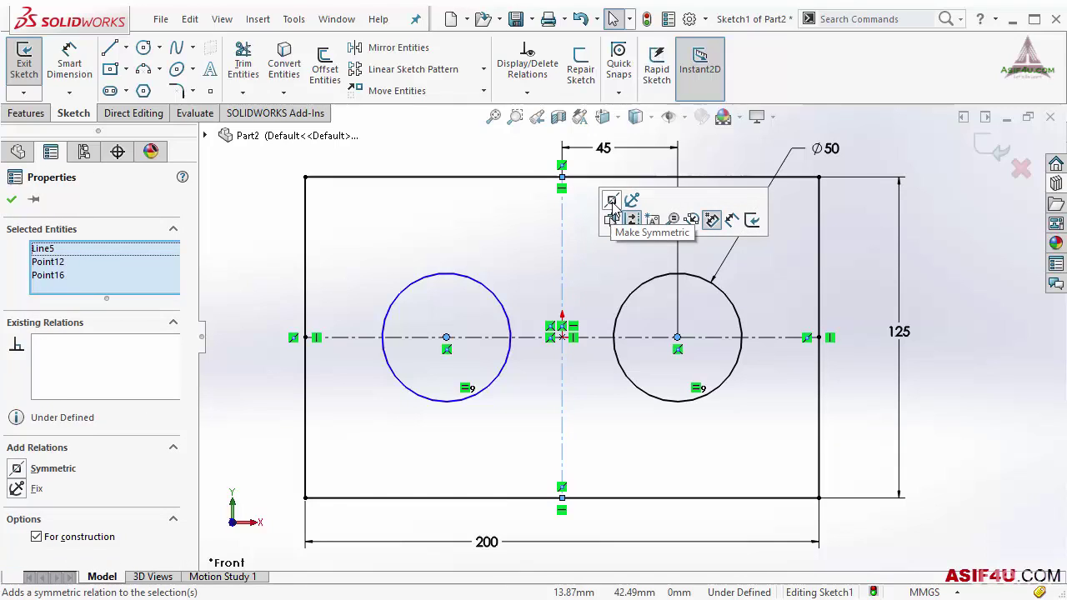
pyautogui.click(17, 469)
pyautogui.click(380, 421)
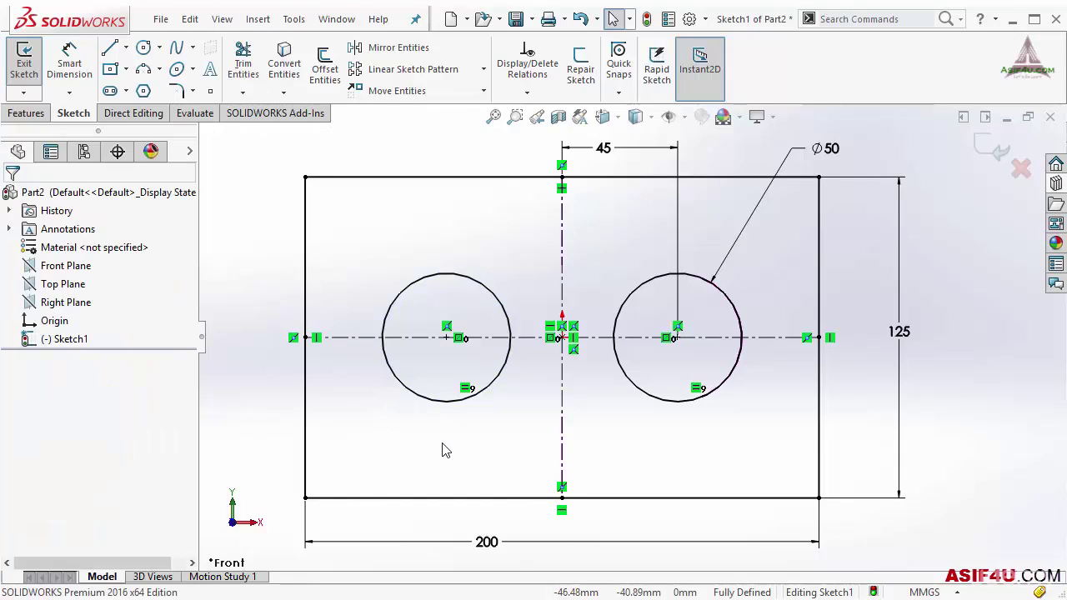
pyautogui.click(600, 152)
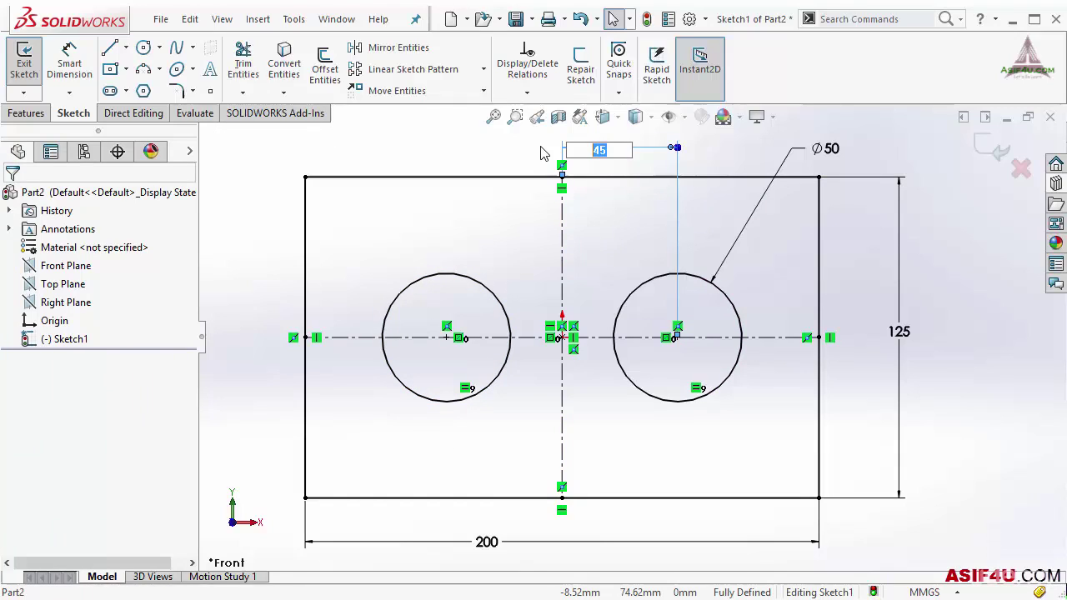
pyautogui.write('60')
pyautogui.press('Return')
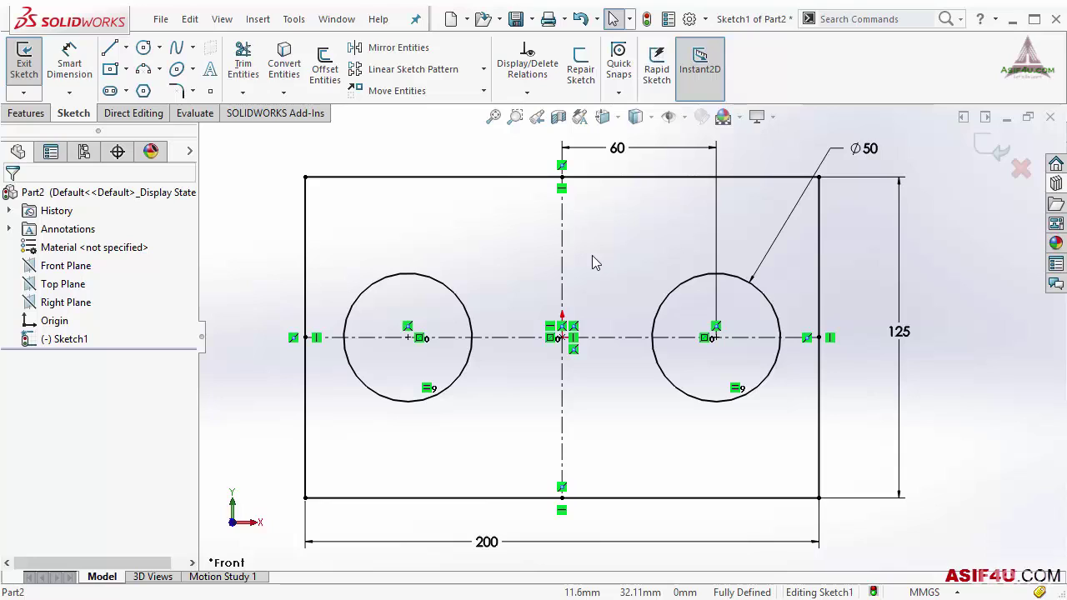
pyautogui.click(617, 148)
pyautogui.write('45')
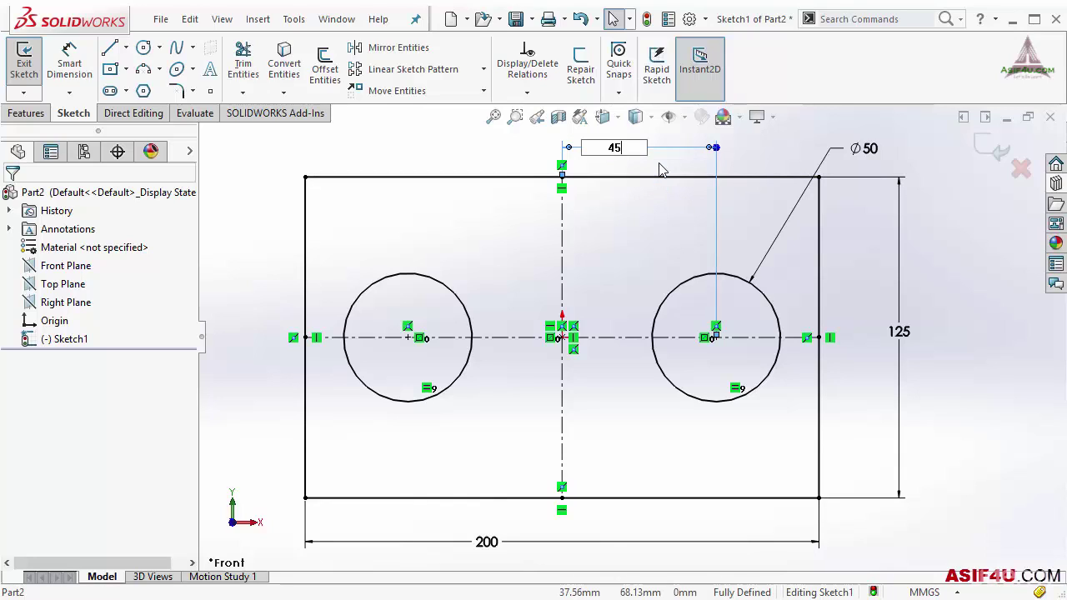
pyautogui.press('Return')
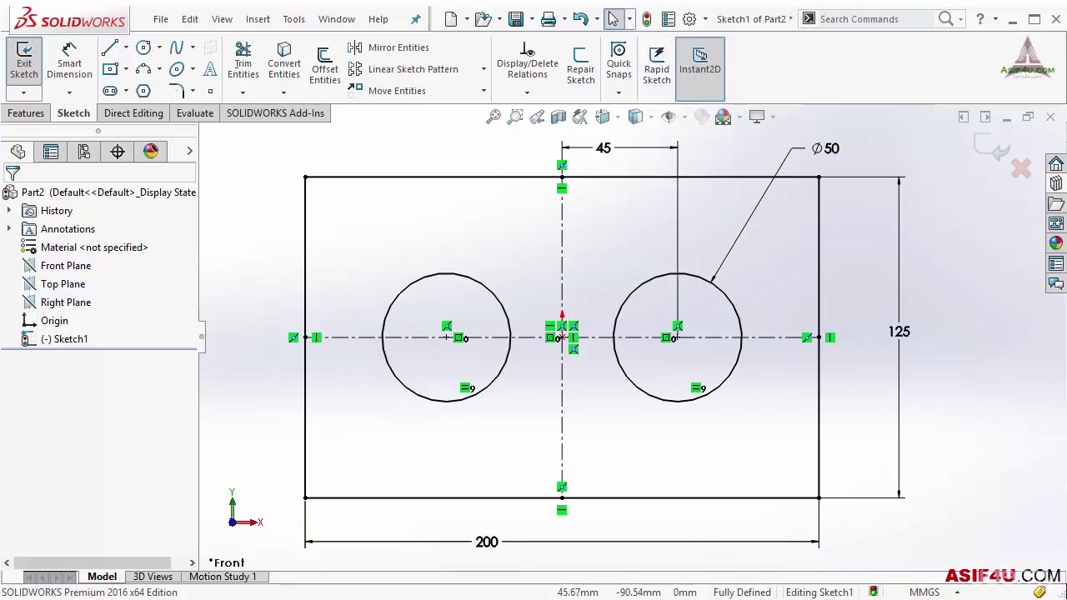